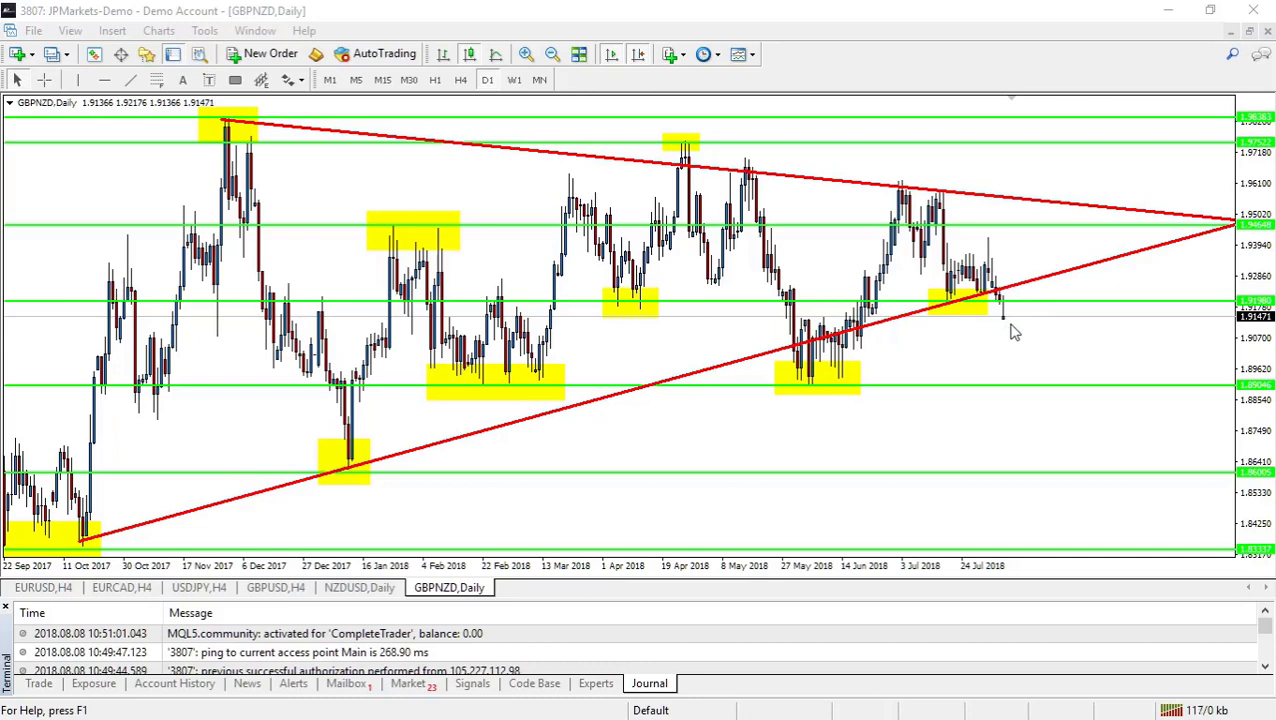
Zoom the GBPNZD daily chart in and move the GIMP candle sketch to the upper-left.
left_click(527, 55)
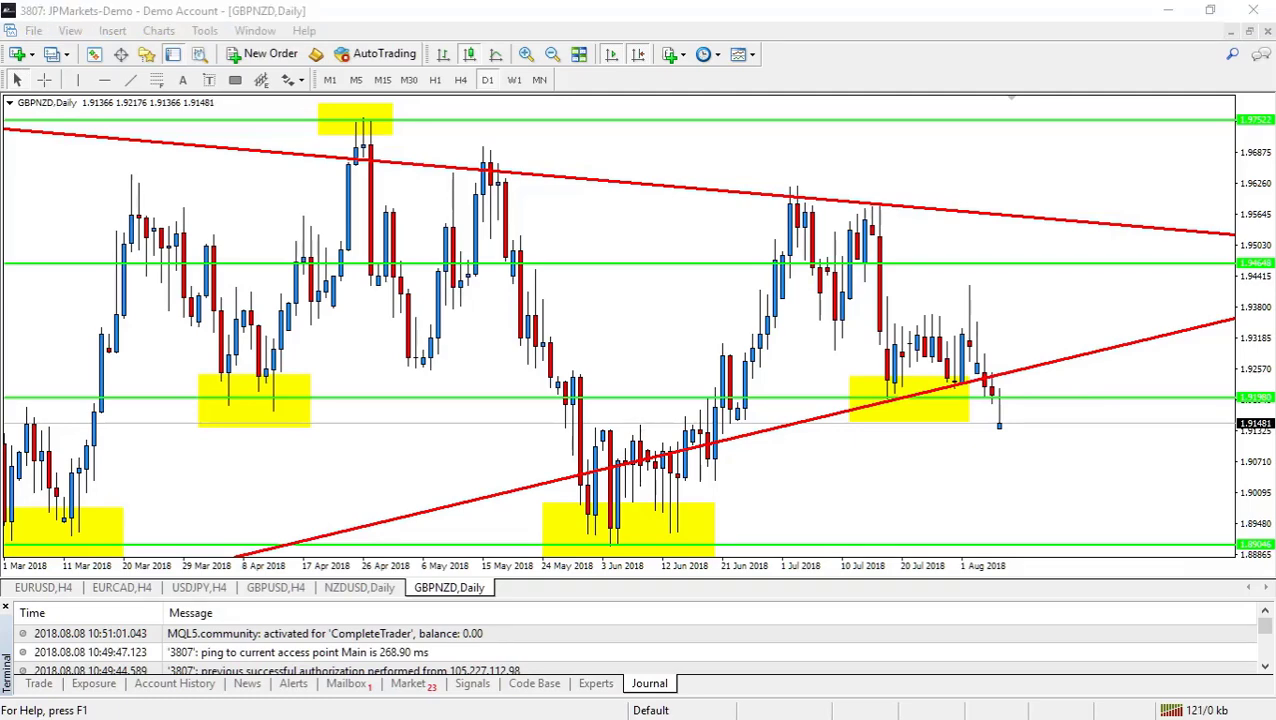
left_click_drag(487, 117, 365, 94)
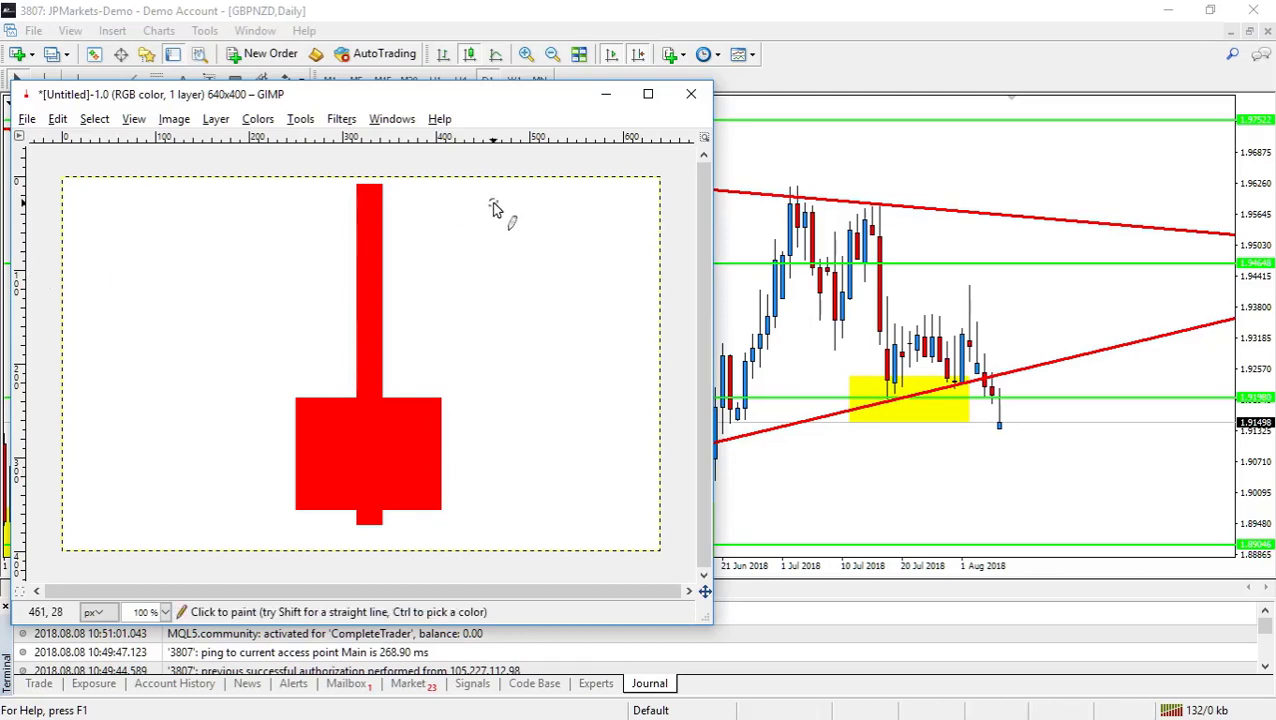
Paint a black arrow under the red candle, a bar across the wick top, and a rising curve.
mouse_move(404, 514)
left_mouse_down()
mouse_move(440, 548)
mouse_move(392, 543)
mouse_move(402, 515)
mouse_move(430, 545)
left_mouse_up()
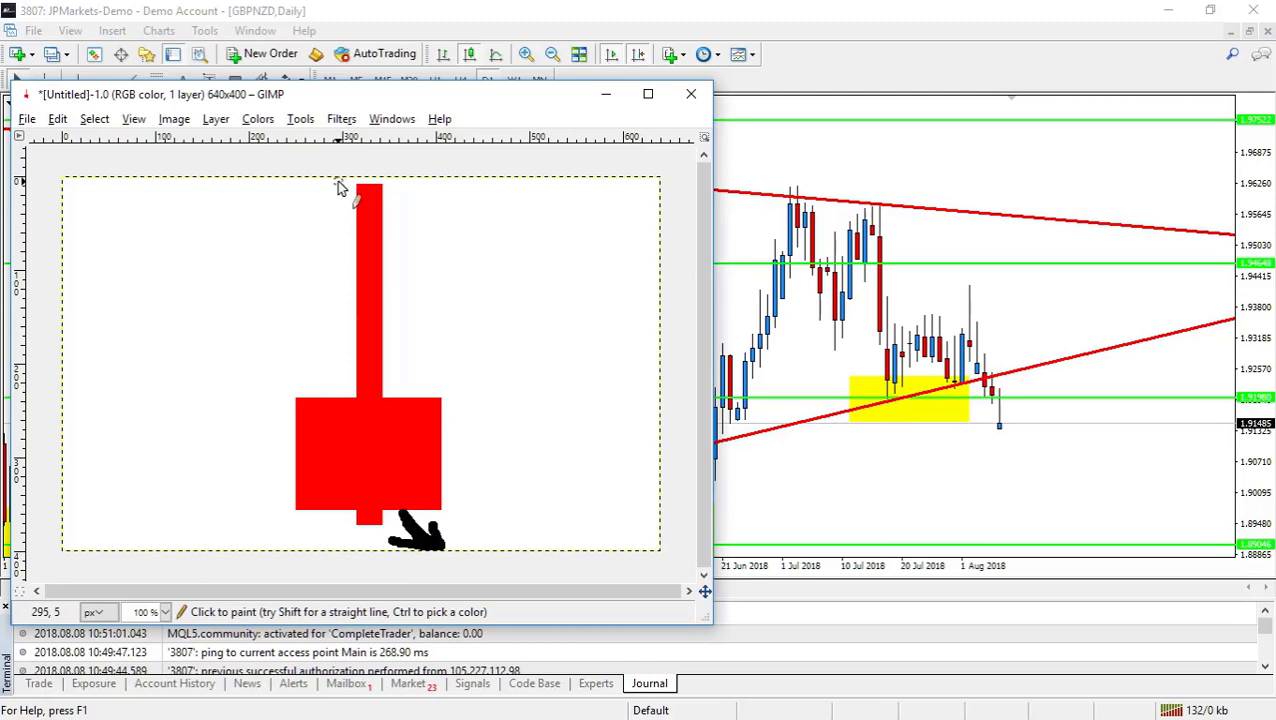
left_click_drag(336, 181, 418, 184)
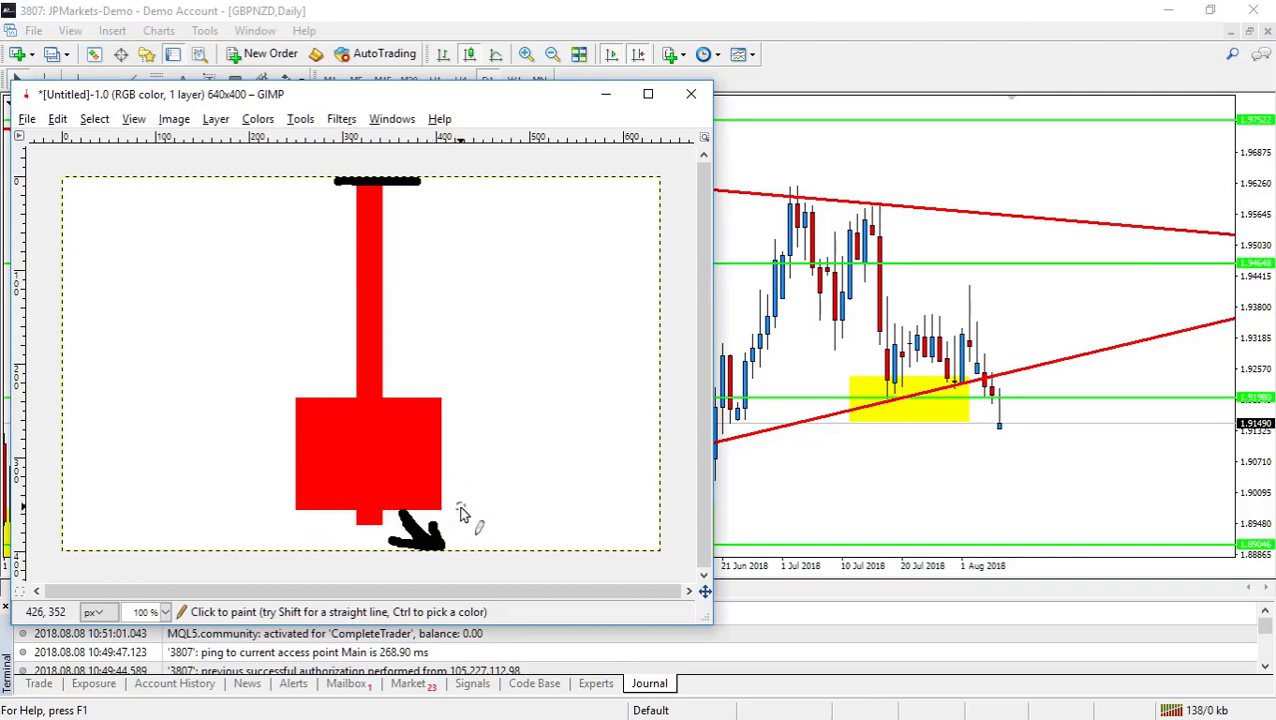
mouse_move(452, 508)
left_mouse_down()
mouse_move(495, 430)
mouse_move(528, 182)
left_mouse_up()
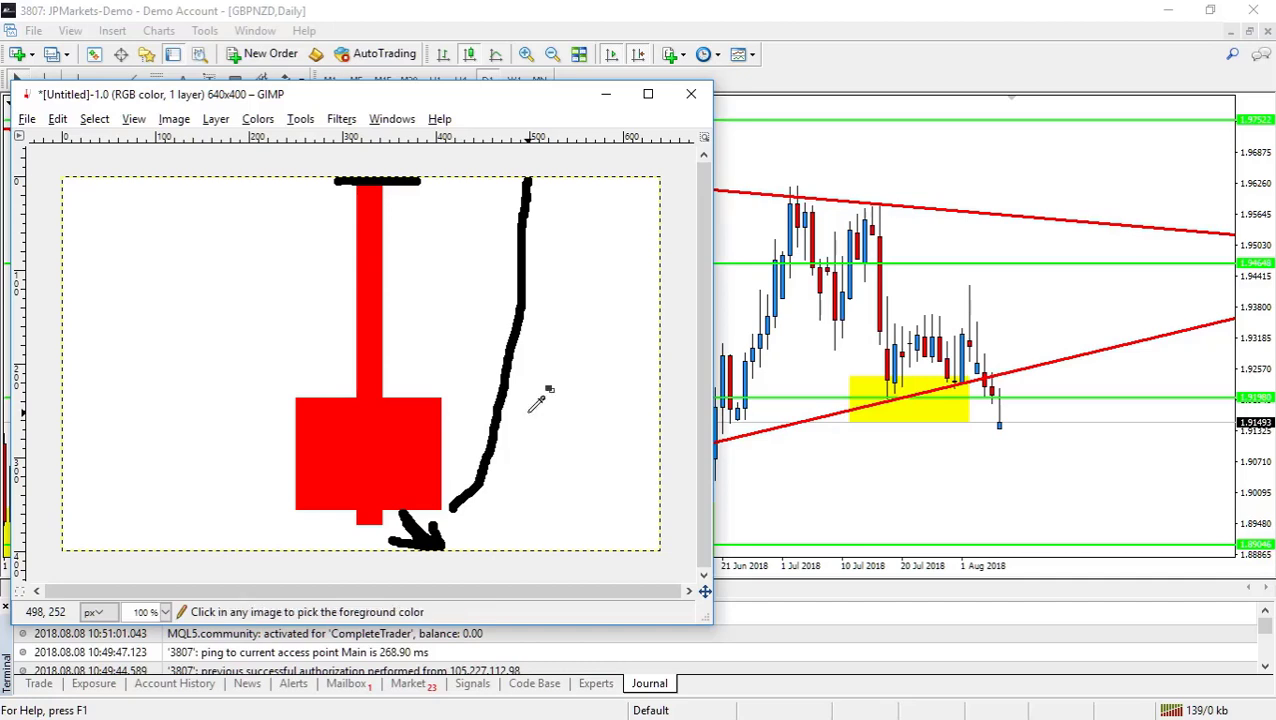
Undo the curve, top bar and arrow, then paint a black line just below the candle's low.
key("ctrl+z")
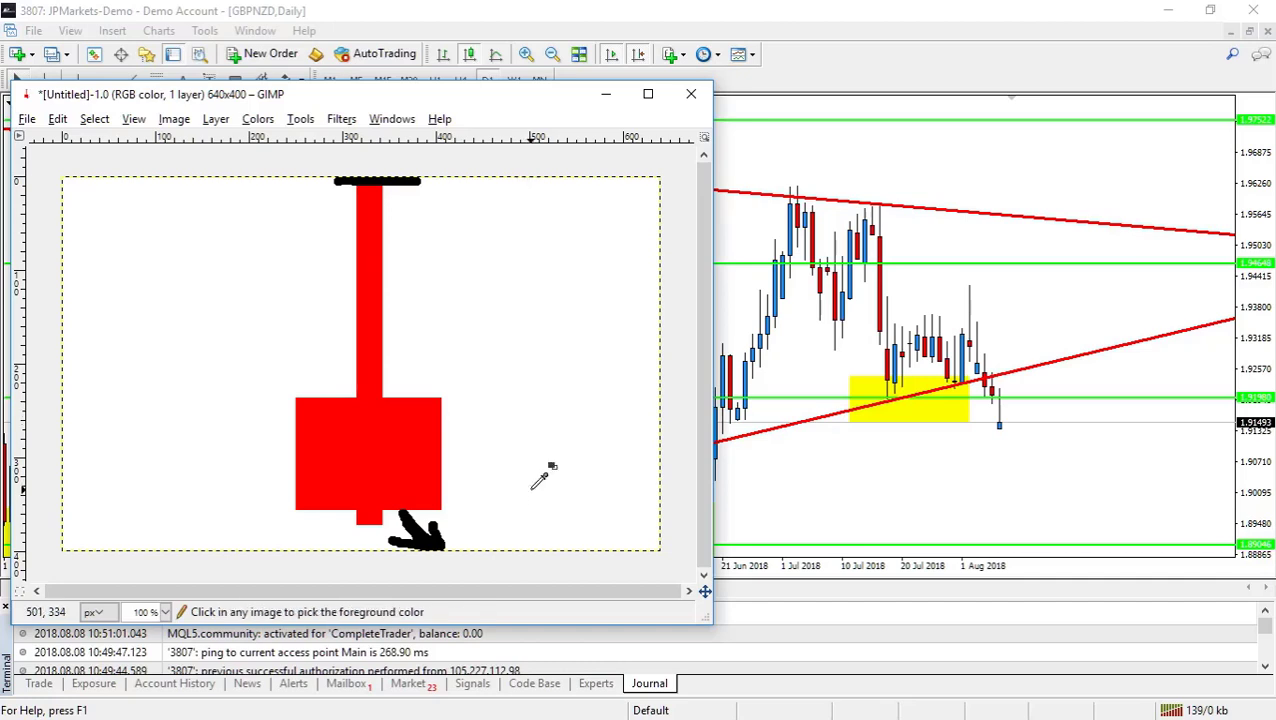
key("ctrl+z")
key("ctrl+z")
key("ctrl+z")
key("ctrl+z")
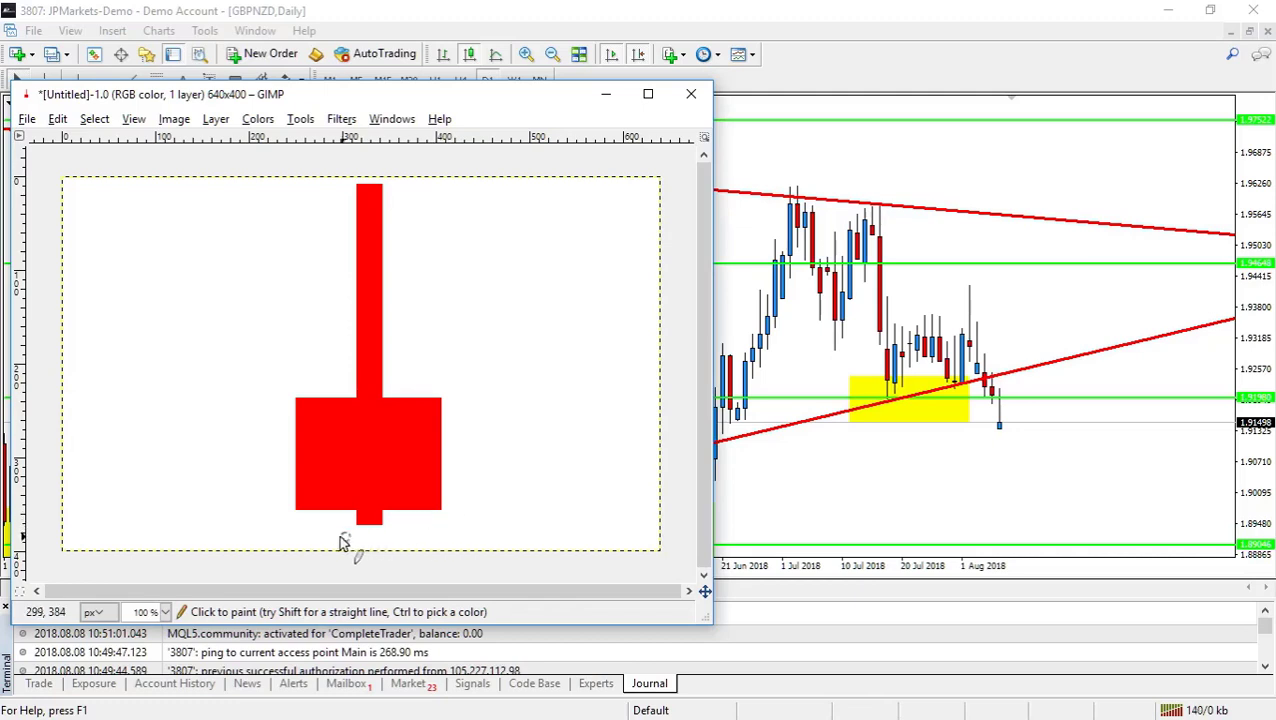
mouse_move(336, 538)
left_mouse_down()
mouse_move(428, 538)
mouse_move(492, 442)
mouse_move(489, 389)
mouse_move(506, 364)
mouse_move(531, 363)
mouse_move(561, 416)
mouse_move(581, 332)
mouse_move(617, 400)
mouse_move(641, 537)
left_mouse_up()
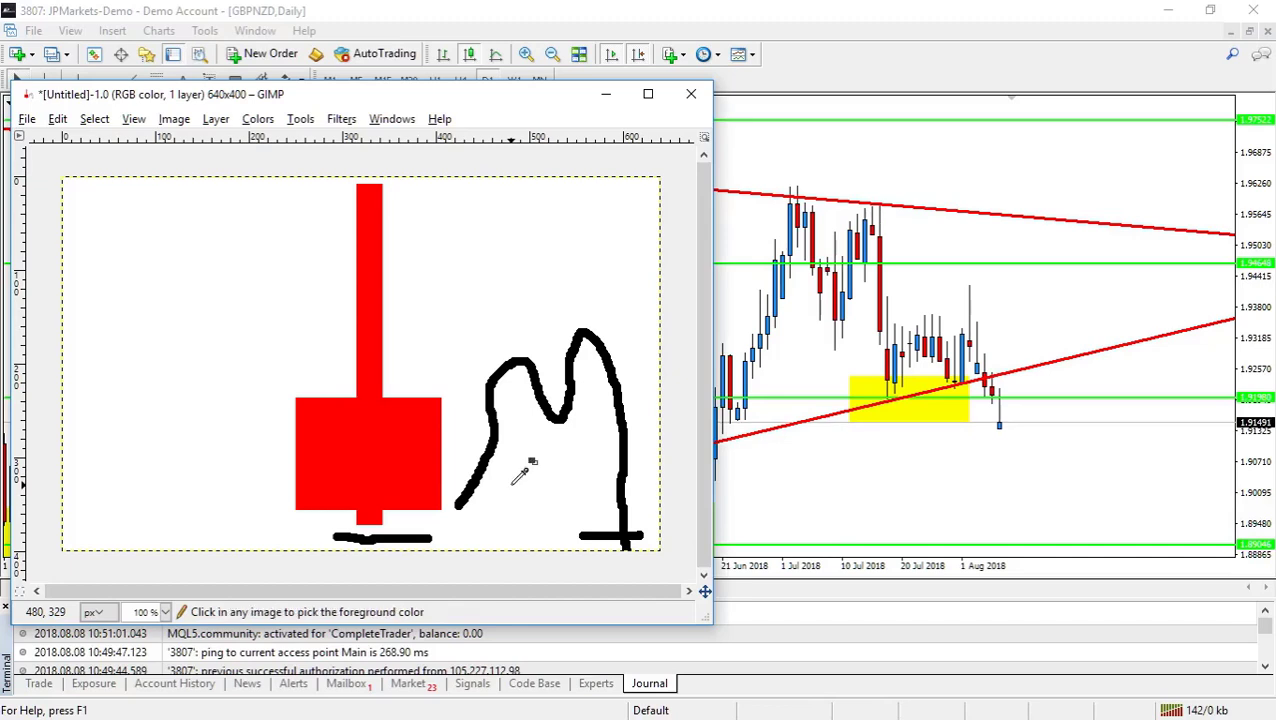
Undo the M-shaped path, then paint and undo a trial vertical stroke with its top mark.
key("ctrl+z")
key("ctrl+z")
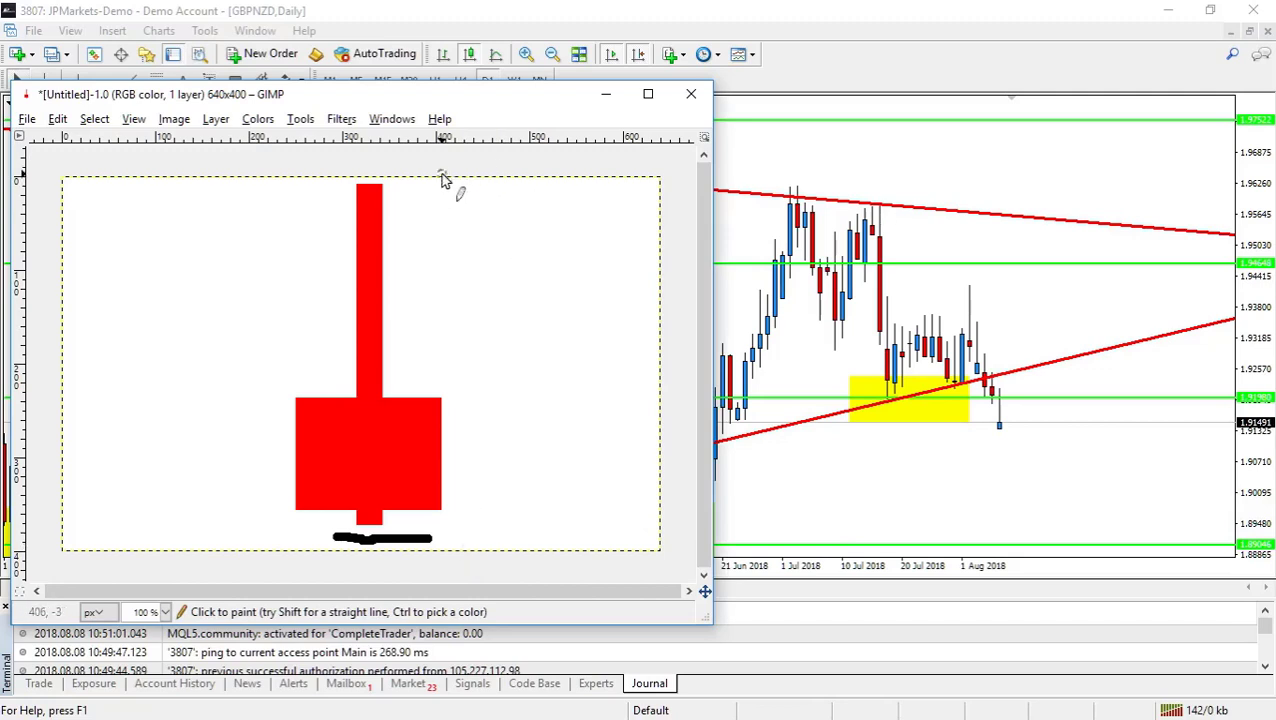
mouse_move(436, 181)
left_mouse_down()
mouse_move(470, 185)
mouse_move(467, 537)
left_mouse_up()
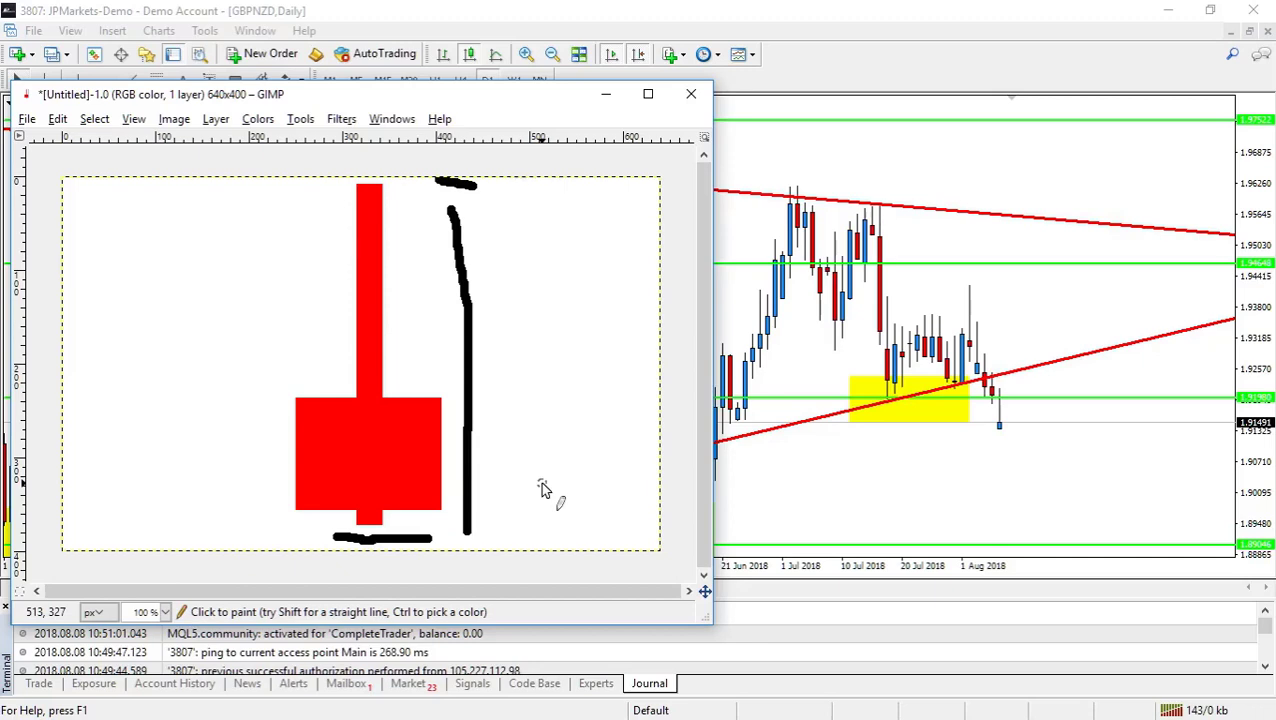
key("ctrl+z")
key("ctrl+z")
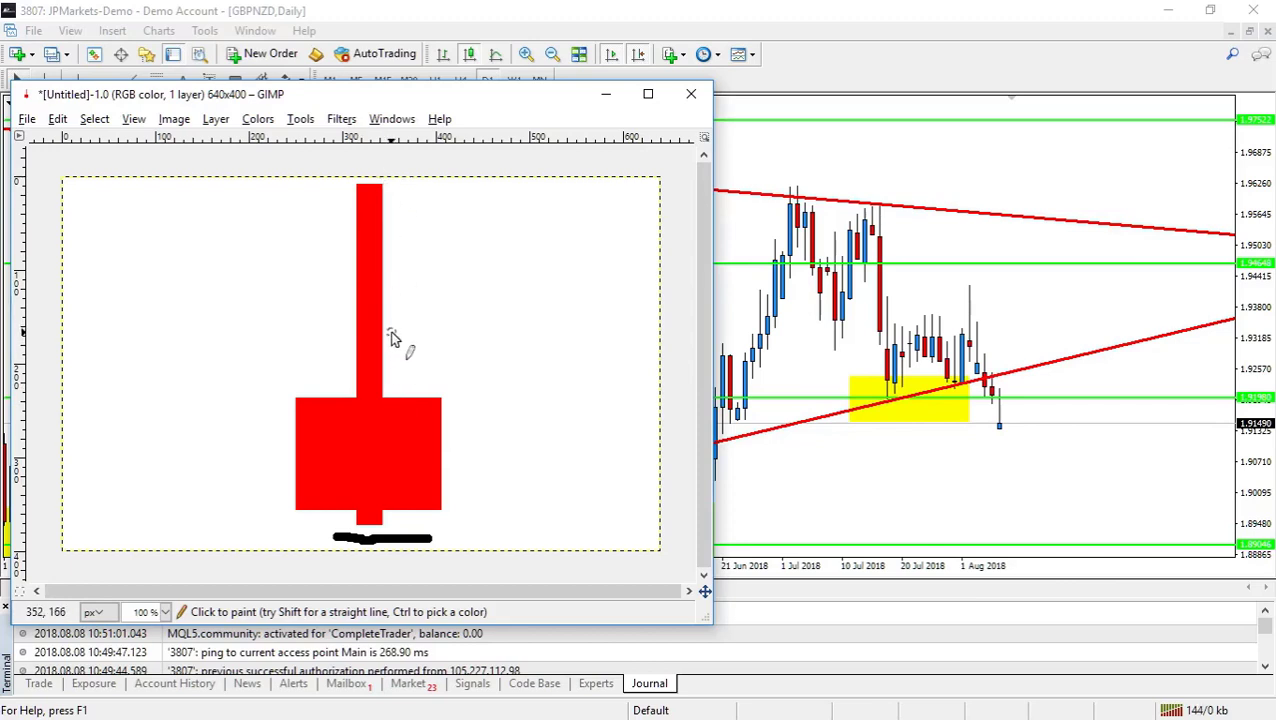
Paint an entry line beside the upper wick, a downward arrow, and trial rising and falling price paths.
left_click_drag(390, 333, 472, 335)
mouse_move(427, 362)
left_mouse_down()
mouse_move(440, 392)
mouse_move(420, 378)
mouse_move(442, 392)
mouse_move(454, 368)
mouse_move(444, 391)
left_mouse_up()
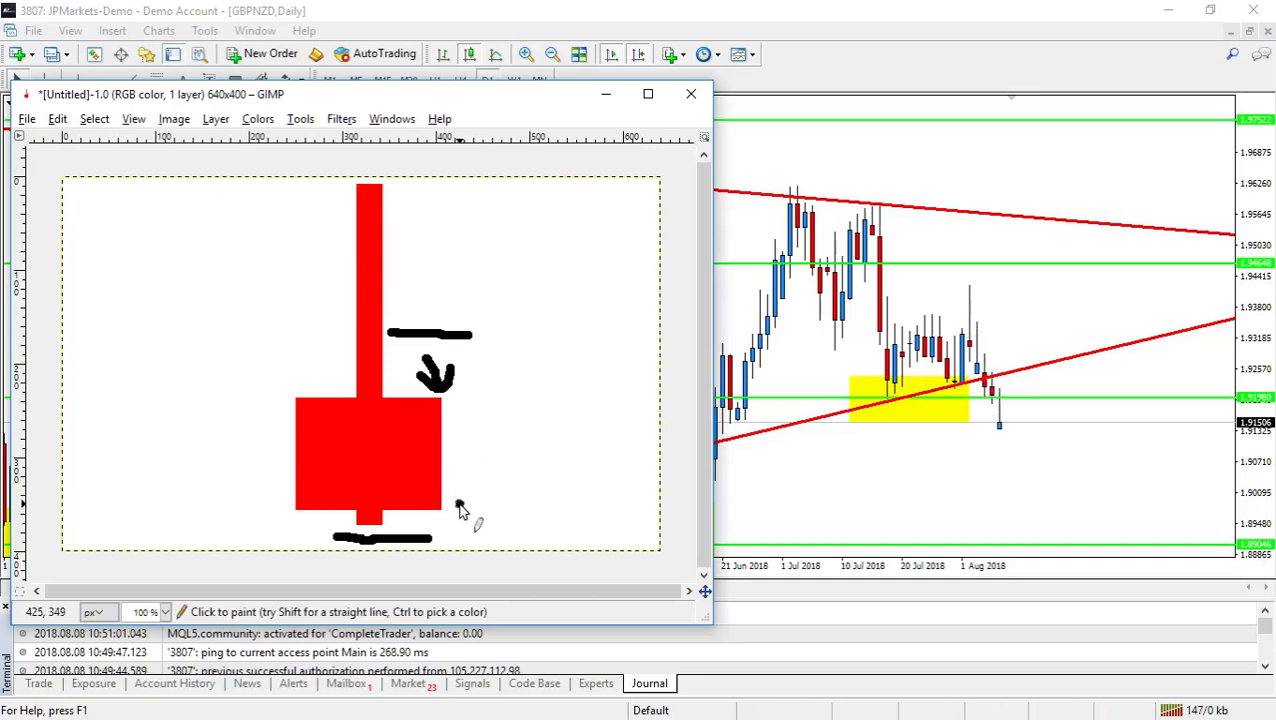
mouse_move(459, 505)
left_mouse_down()
mouse_move(483, 480)
mouse_move(523, 352)
mouse_move(556, 299)
left_mouse_up()
mouse_move(504, 331)
left_mouse_down()
mouse_move(567, 332)
mouse_move(559, 297)
mouse_move(596, 312)
mouse_move(622, 400)
mouse_move(636, 548)
left_mouse_up()
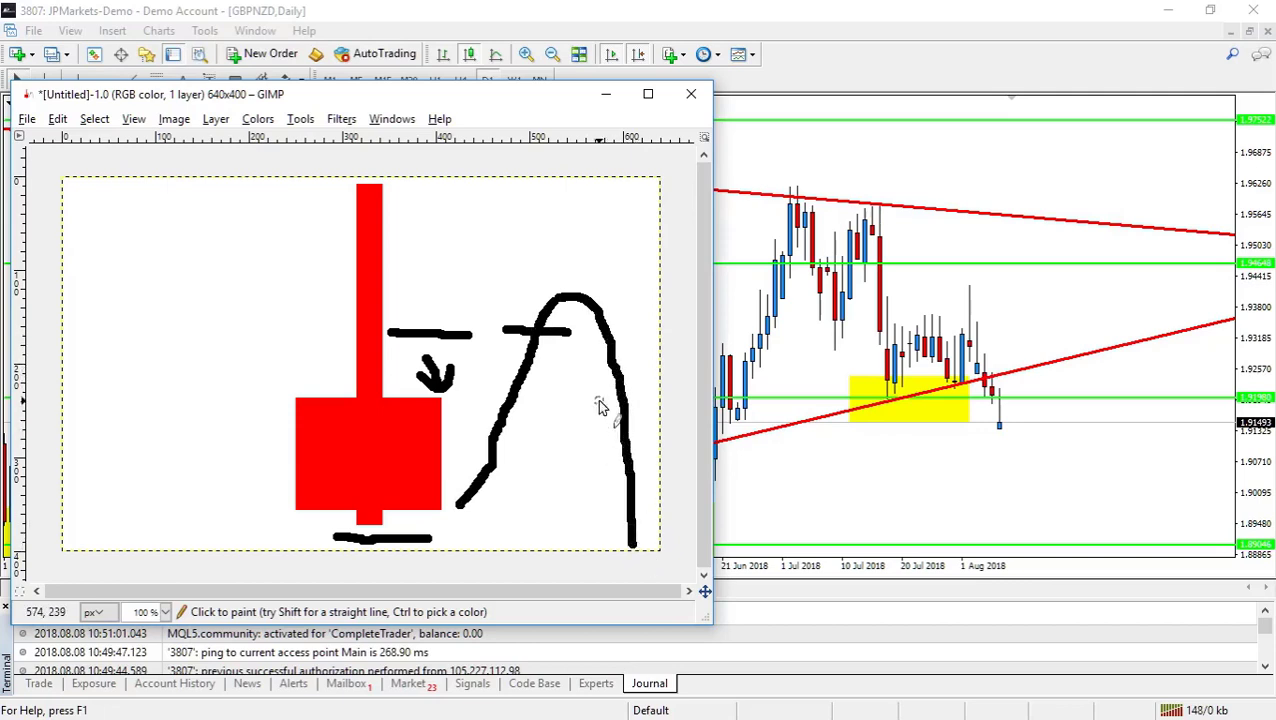
left_click_drag(524, 182, 566, 182)
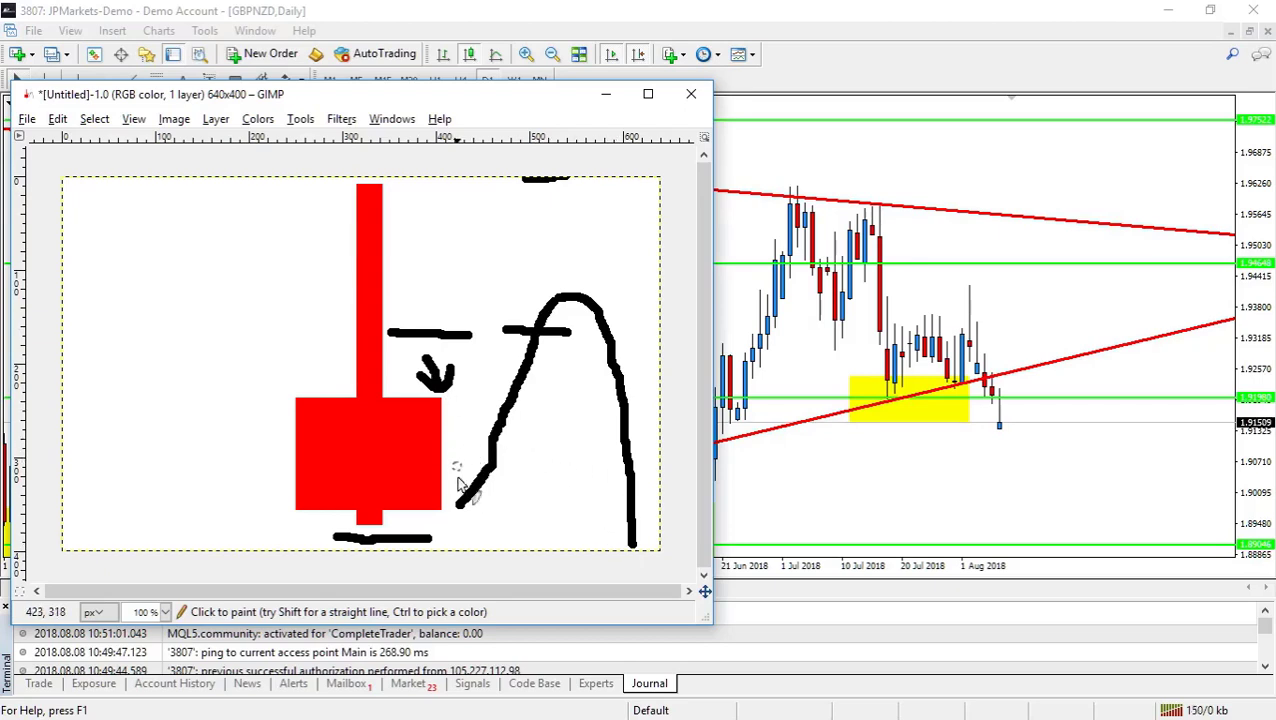
left_click_drag(457, 503, 521, 584)
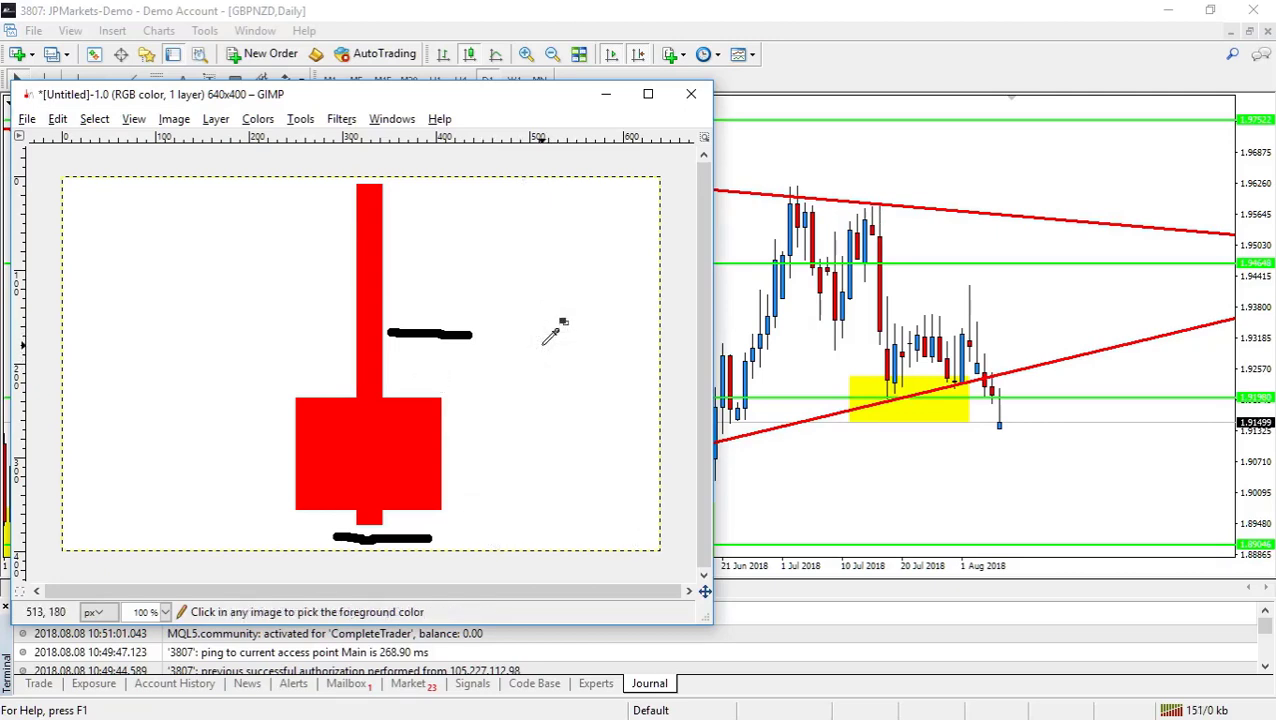
Undo the last dash and repaint a short horizontal entry line right of the upper wick.
key("ctrl+z")
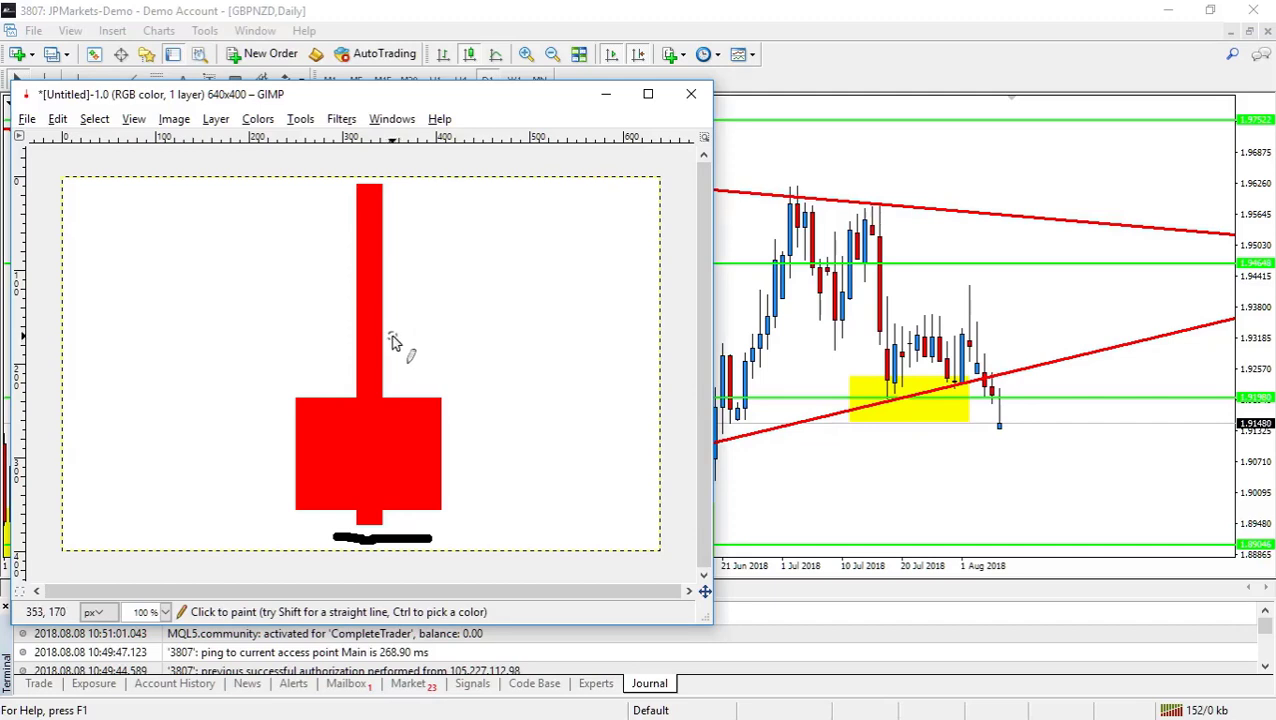
left_click_drag(391, 337, 448, 338)
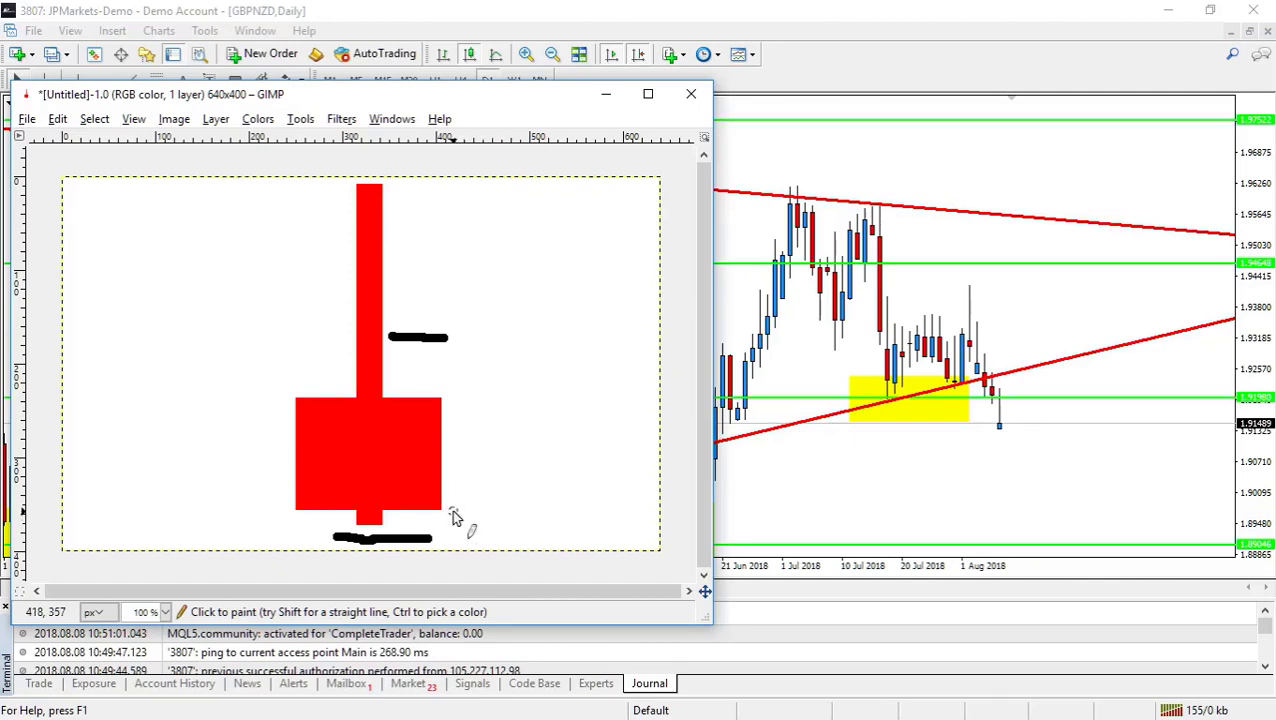
mouse_move(453, 512)
left_mouse_down()
mouse_move(484, 548)
mouse_move(512, 503)
mouse_move(515, 359)
mouse_move(552, 181)
left_mouse_up()
key("ctrl+z")
mouse_move(450, 510)
left_mouse_down()
mouse_move(507, 324)
mouse_move(530, 311)
mouse_move(551, 338)
mouse_move(597, 567)
mouse_move(569, 542)
mouse_move(634, 542)
left_mouse_up()
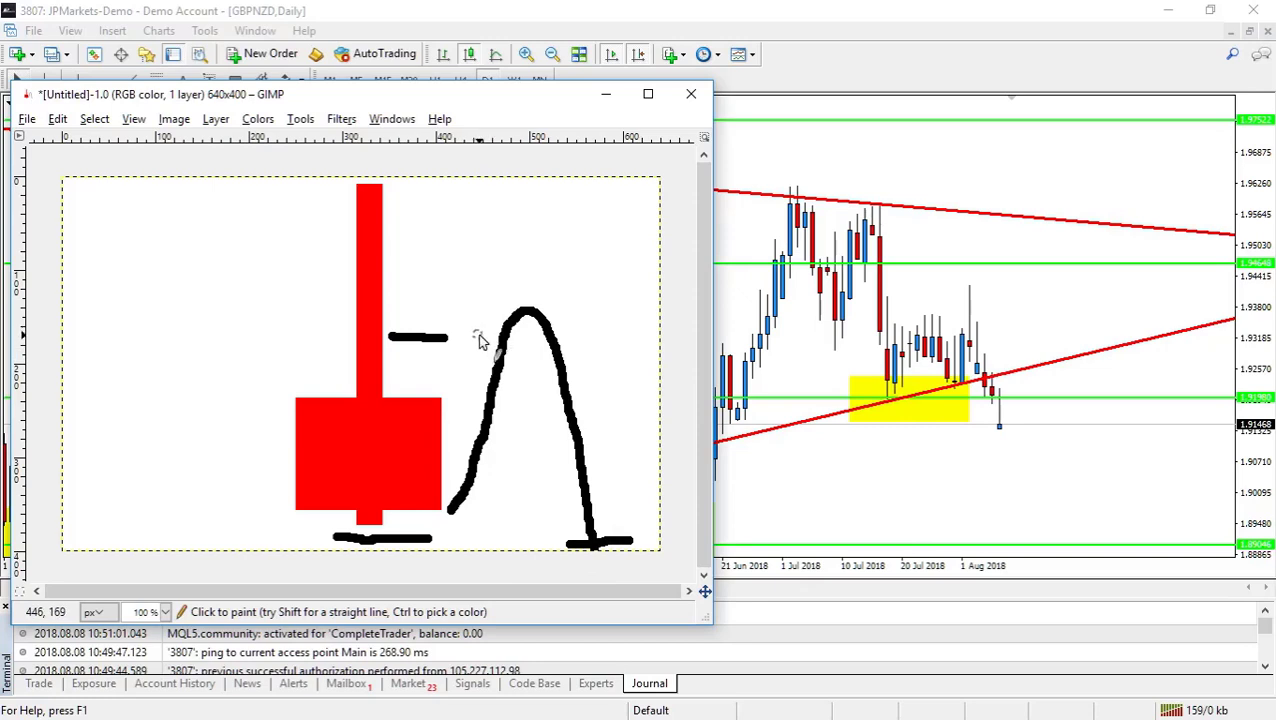
left_click_drag(481, 336, 521, 336)
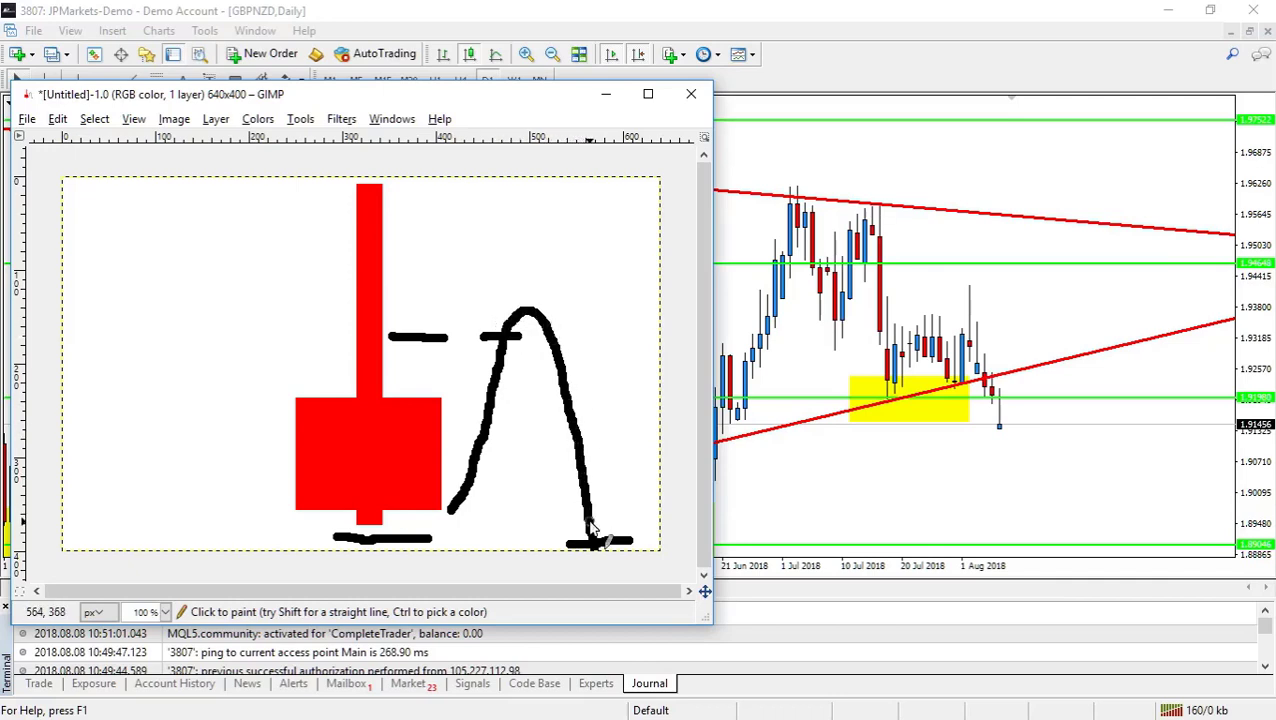
left_click(531, 338)
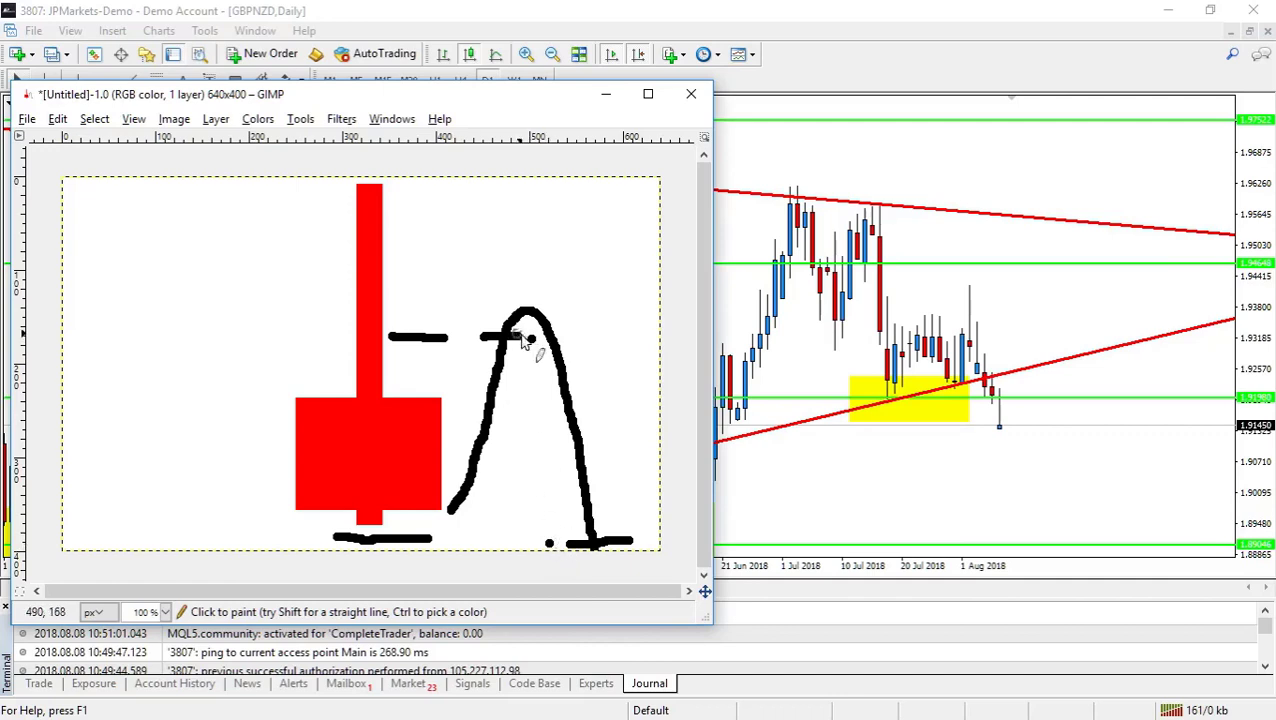
left_click_drag(531, 345, 549, 543)
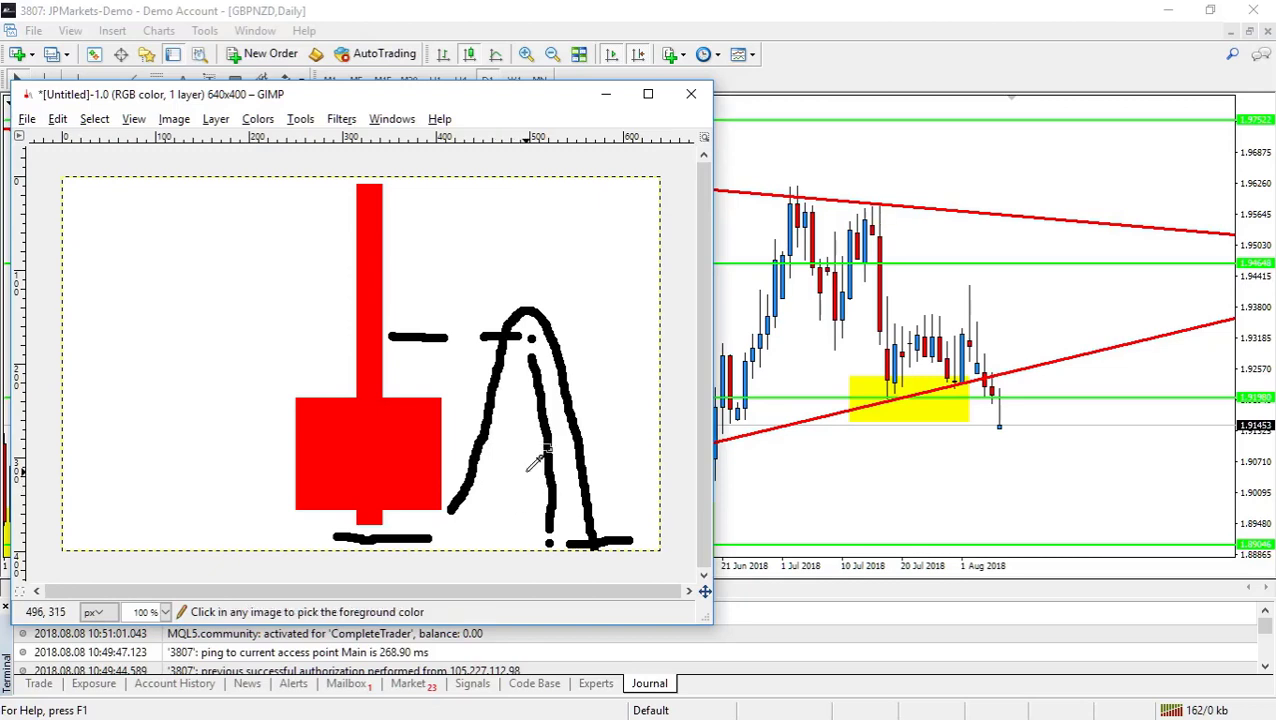
key("ctrl+z")
key("ctrl+z")
key("ctrl+z")
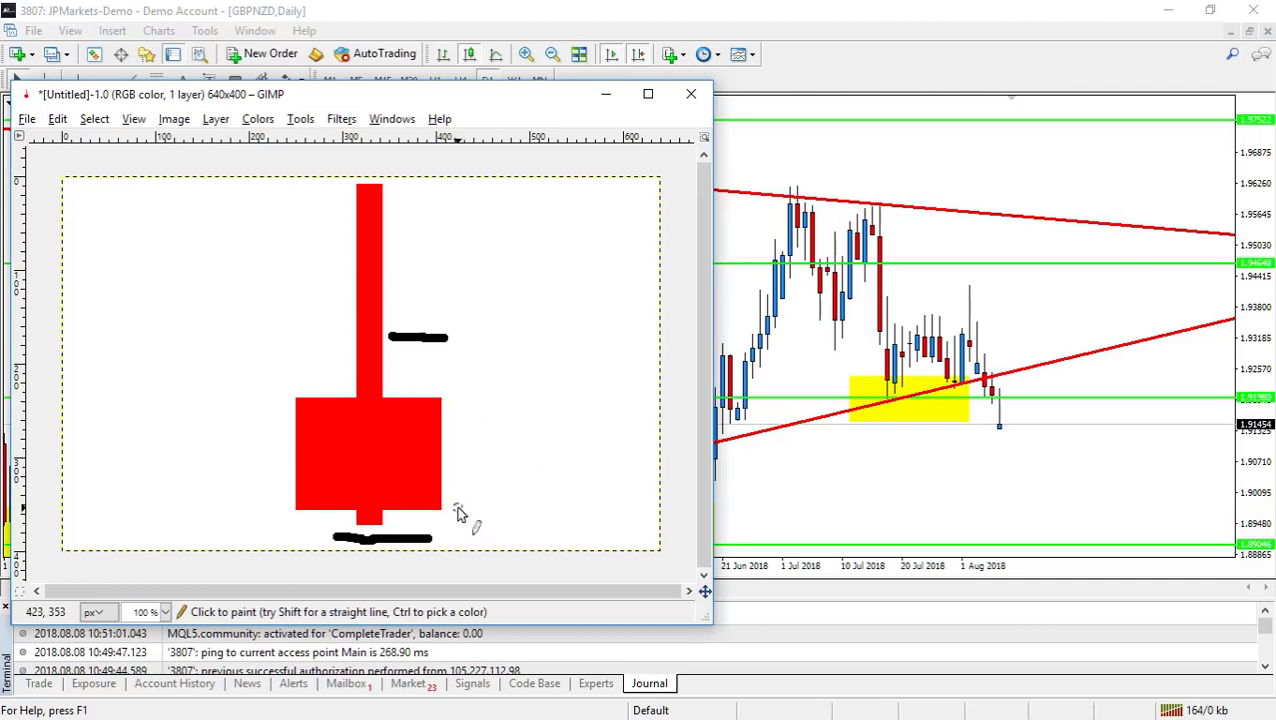
Sketch a rising path with entry and top lines, then add a small dot-and-stroke mark right of the lower line.
mouse_move(455, 510)
left_mouse_down()
mouse_move(514, 350)
mouse_move(543, 172)
left_mouse_up()
left_click_drag(486, 336, 574, 336)
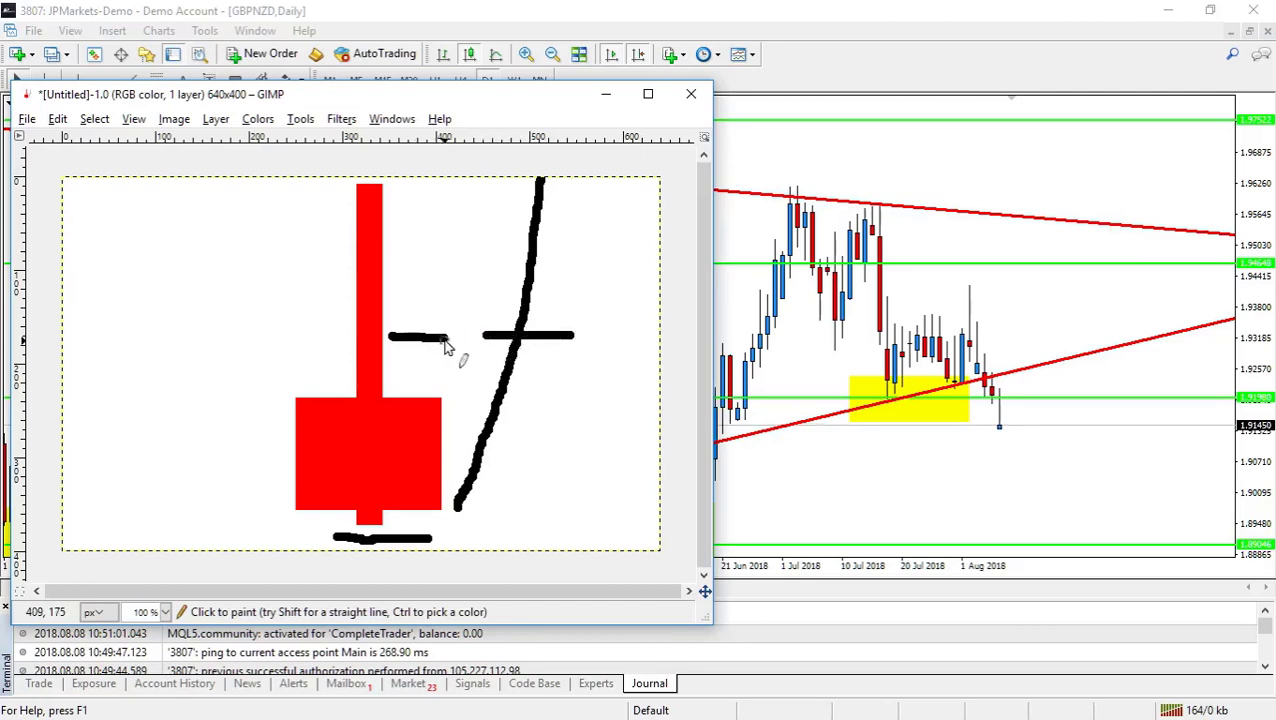
left_click_drag(506, 180, 566, 181)
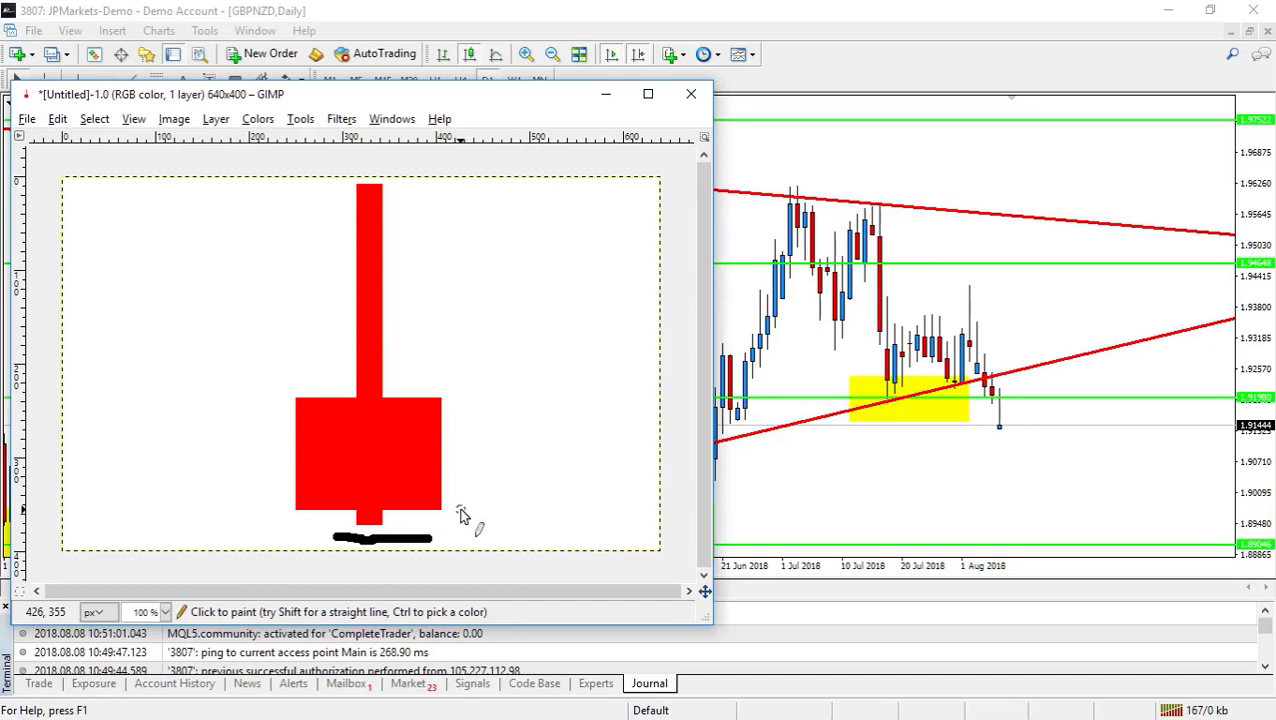
left_click(459, 509)
mouse_move(459, 509)
left_mouse_down()
mouse_move(476, 586)
mouse_move(492, 552)
mouse_move(451, 538)
mouse_move(484, 539)
left_mouse_up()
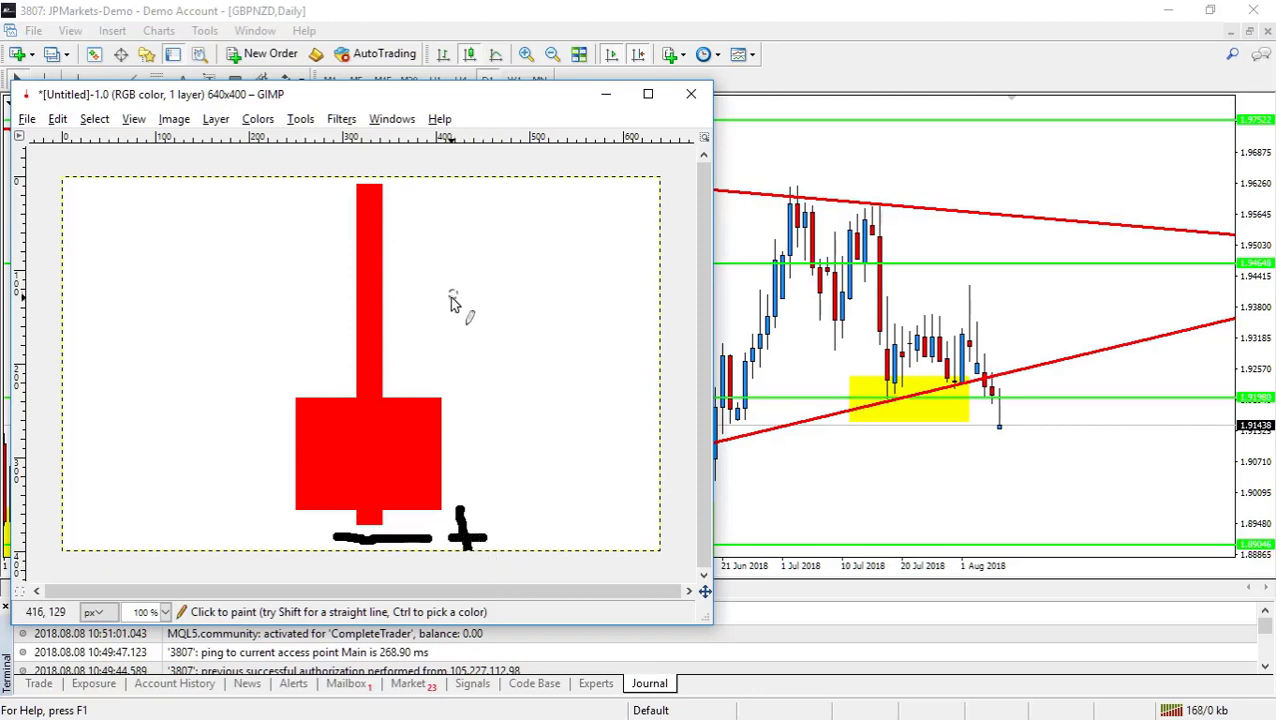
Paint a short black horizontal stroke just right of the upper wick, slightly higher than before.
mouse_move(436, 316)
left_mouse_down()
mouse_move(468, 317)
mouse_move(428, 318)
left_mouse_up()
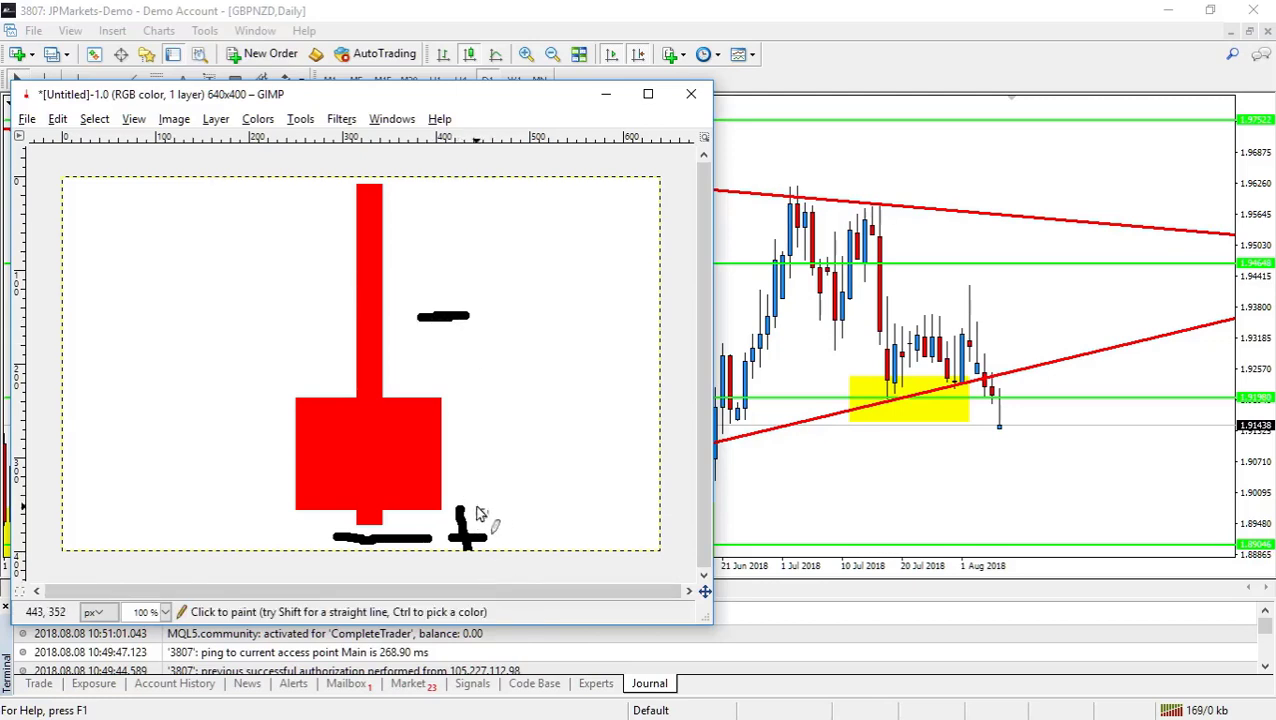